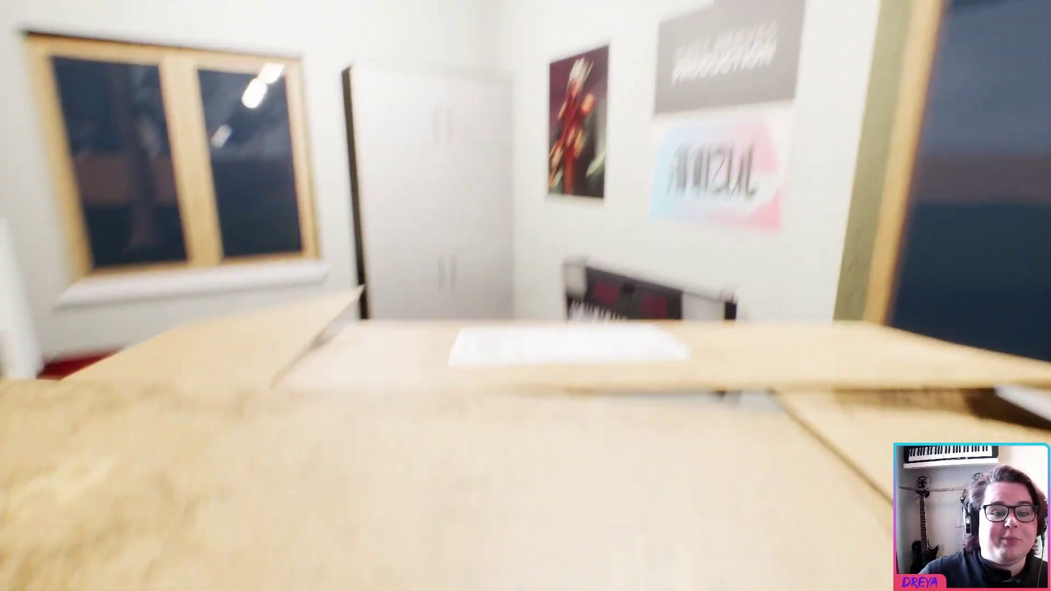
- Look around the room while holding the box, turning toward the window and drawers
mouse_move(525, 296)
mouse_down()
mouse_move(542, 328)
mouse_move(525, 493)
mouse_up()
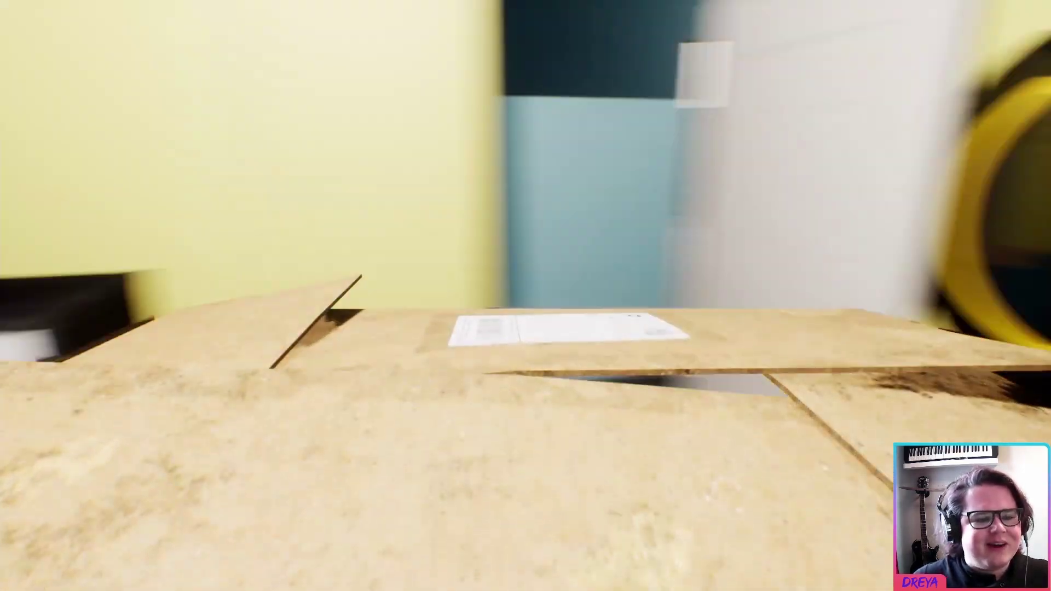
drag(525, 296, 411, 246)
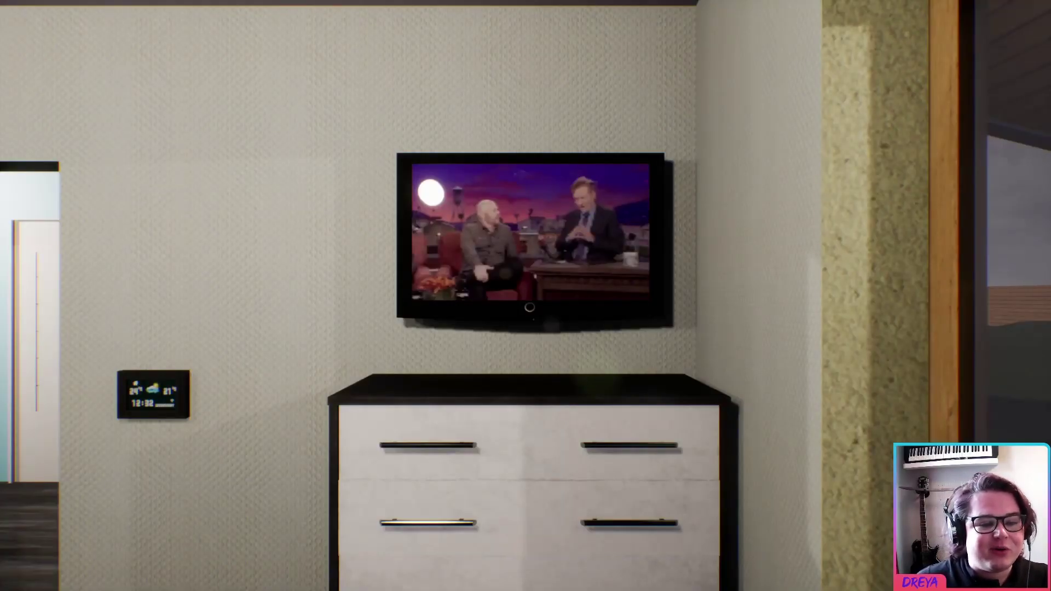
- Turn off the talk show on the wall TV and walk forward into the kitchen
click(431, 192)
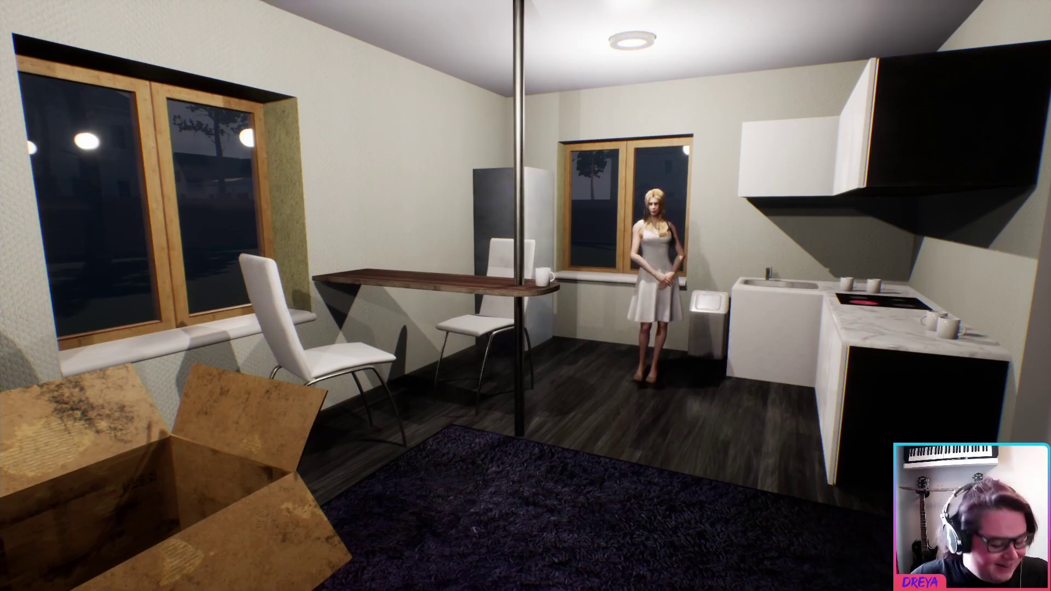
key(w)
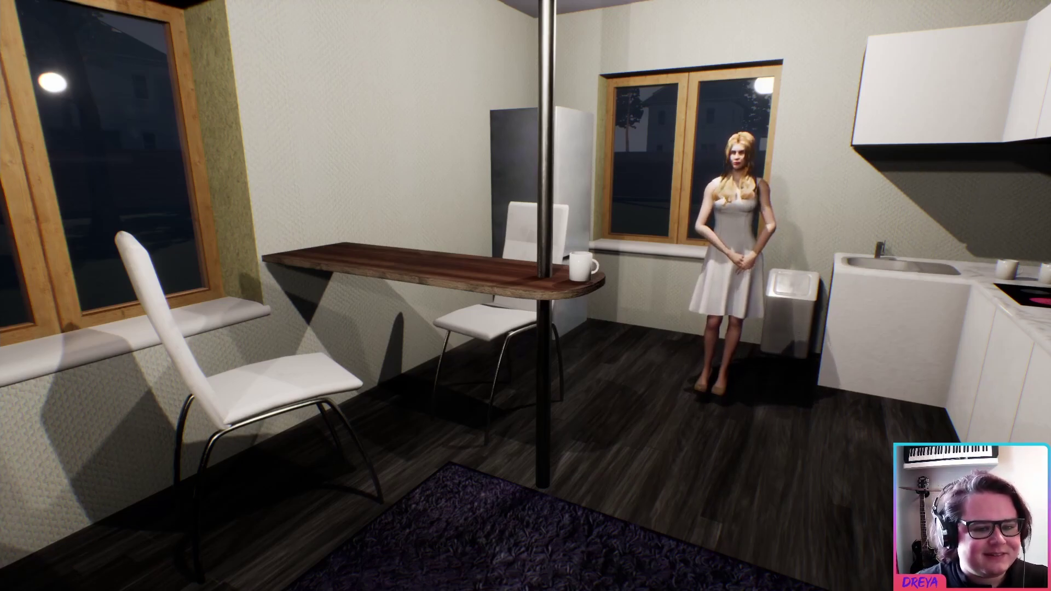
- Carry the white mug to the open box by the sofa, circle it, and back away to look inside
key(w)
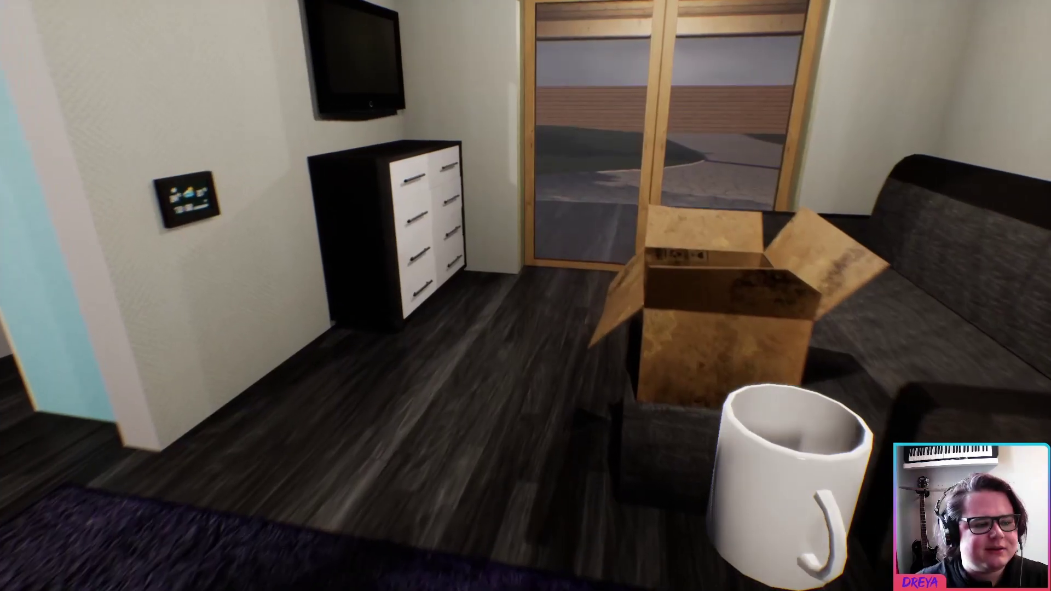
key(w)
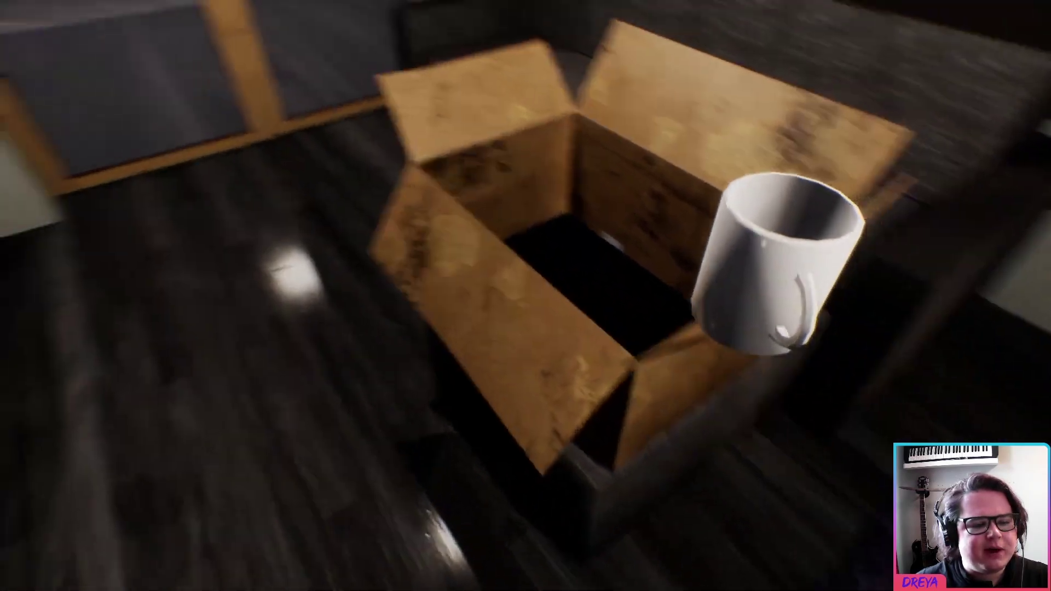
key(s)
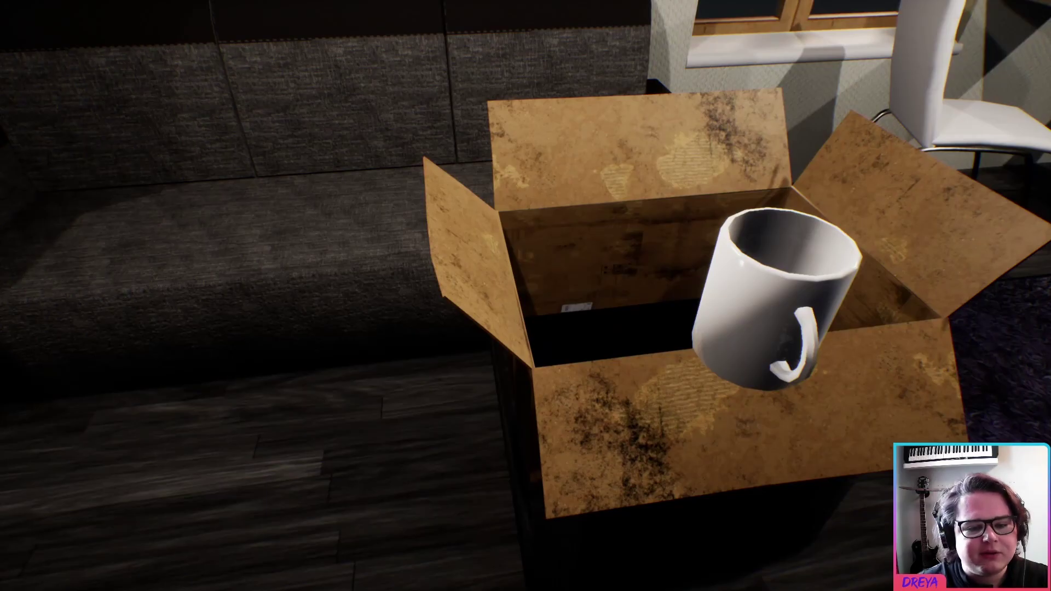
key(w)
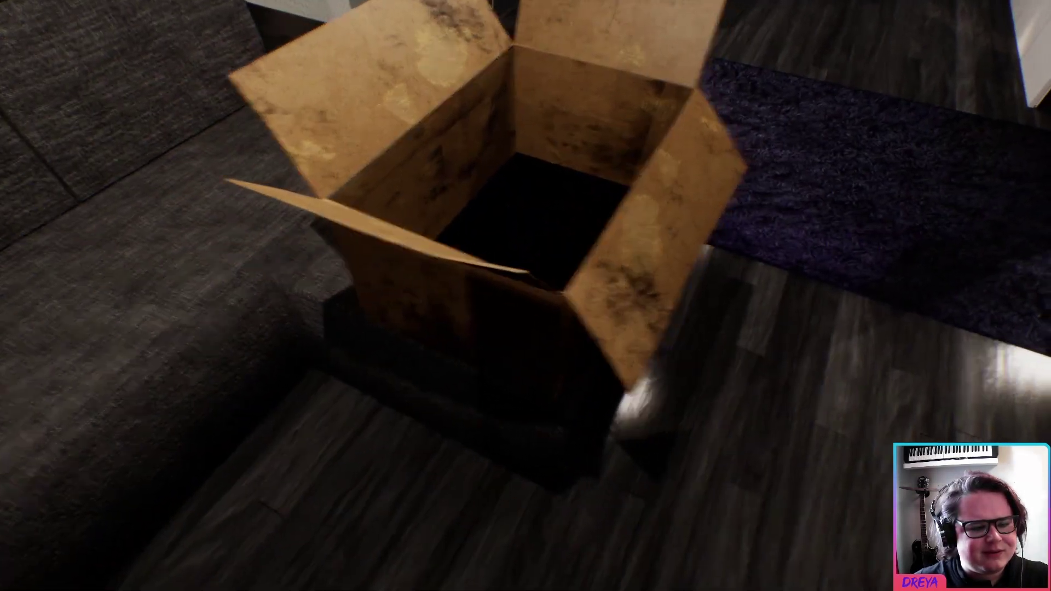
key(s)
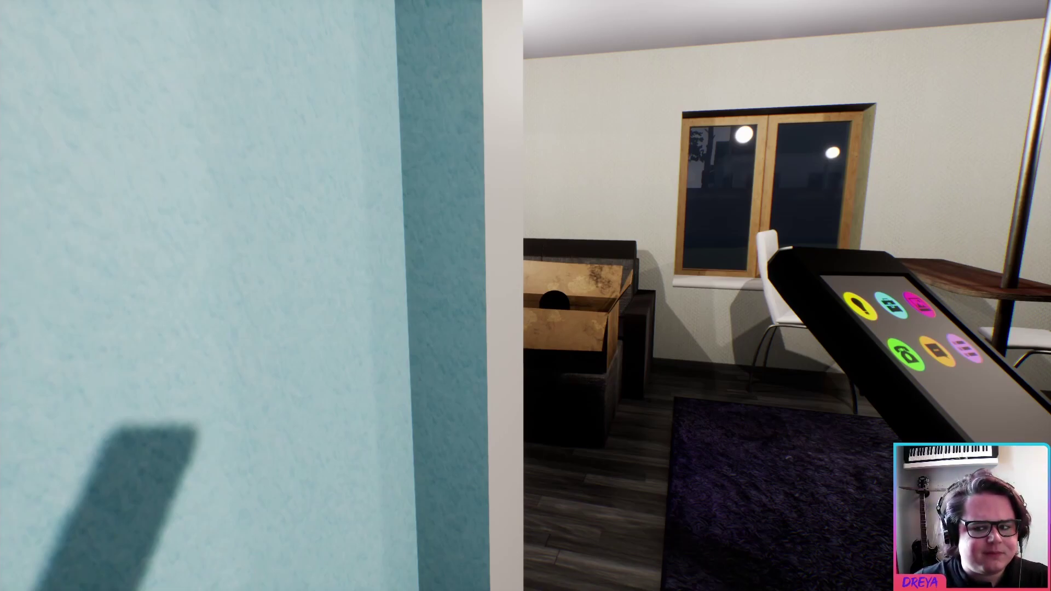
- Circle the box on the couch, then look up toward the woman and kitchen
key(w)
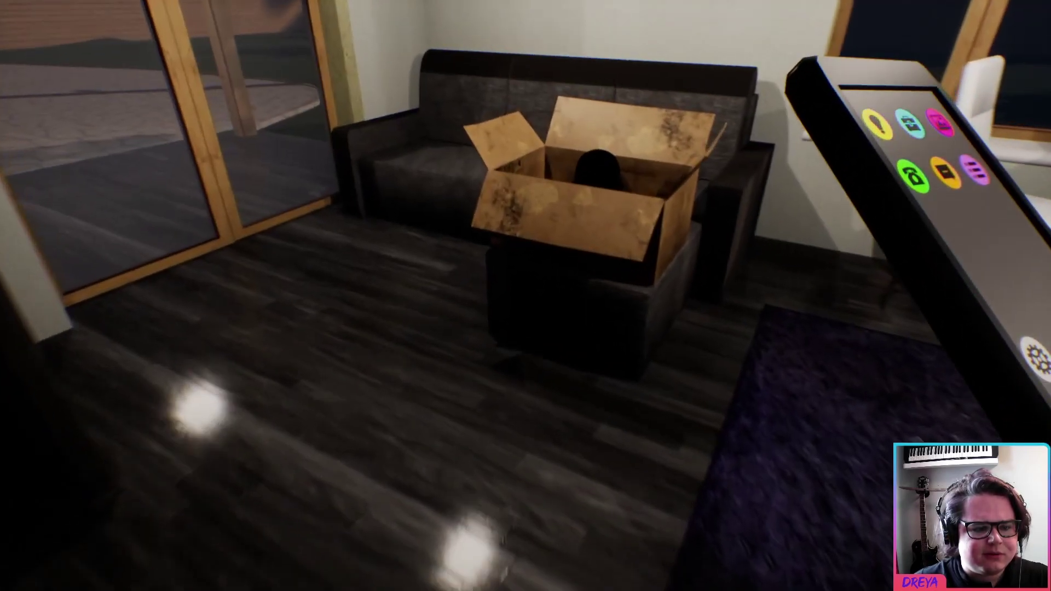
key(w)
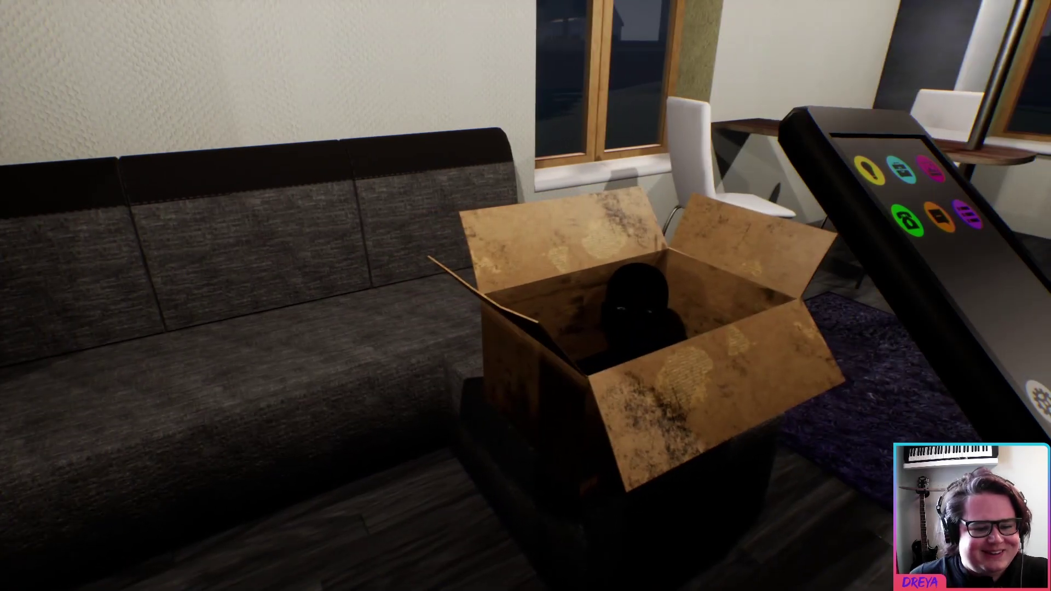
key(w)
key(a)
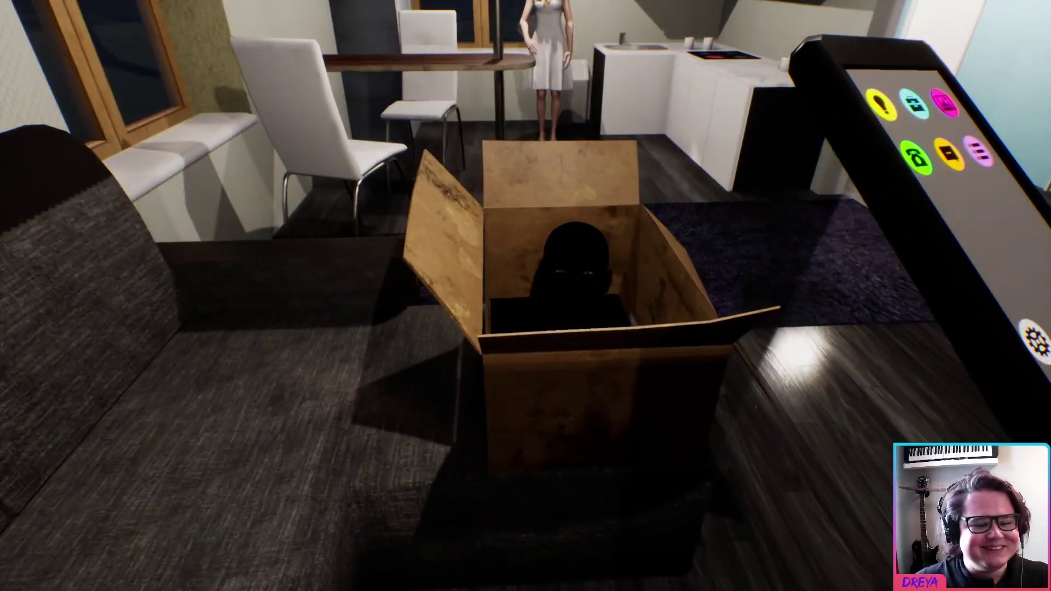
key(a)
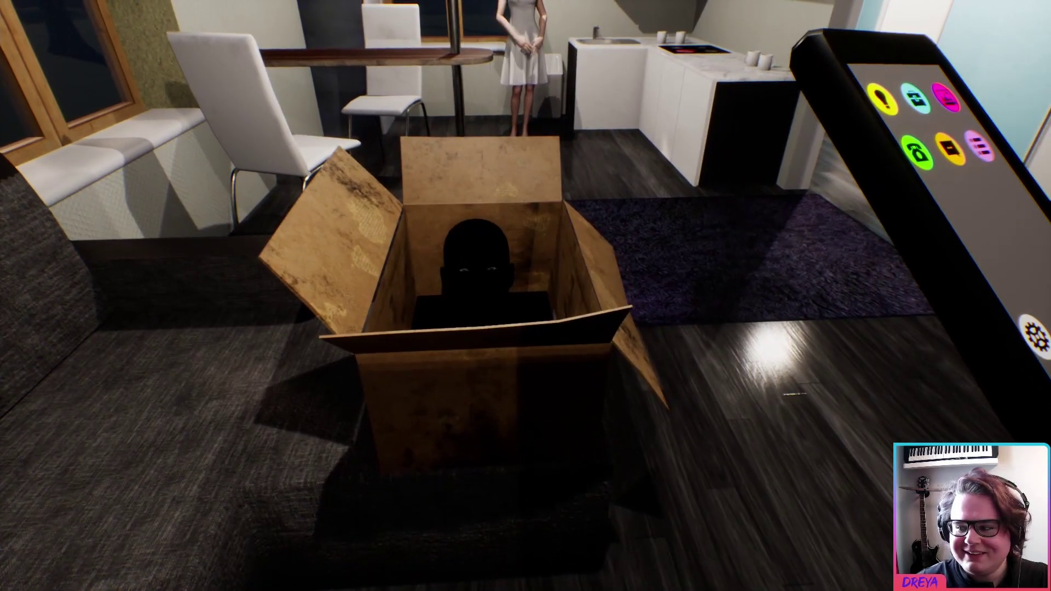
drag(526, 329, 526, 230)
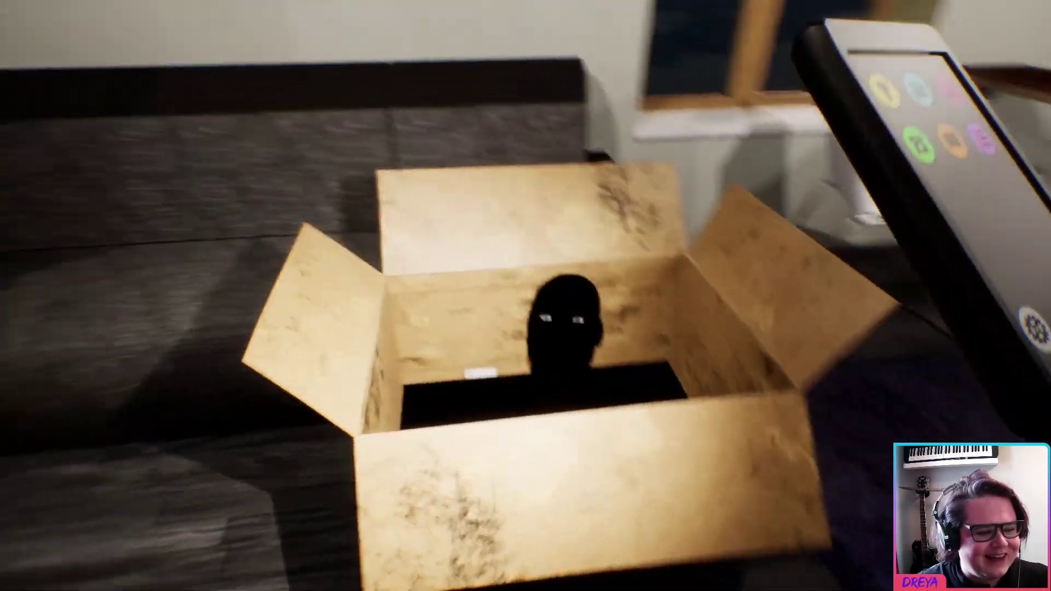
- Circle the box to view the shadow figure, step closer, then back away
key(a)
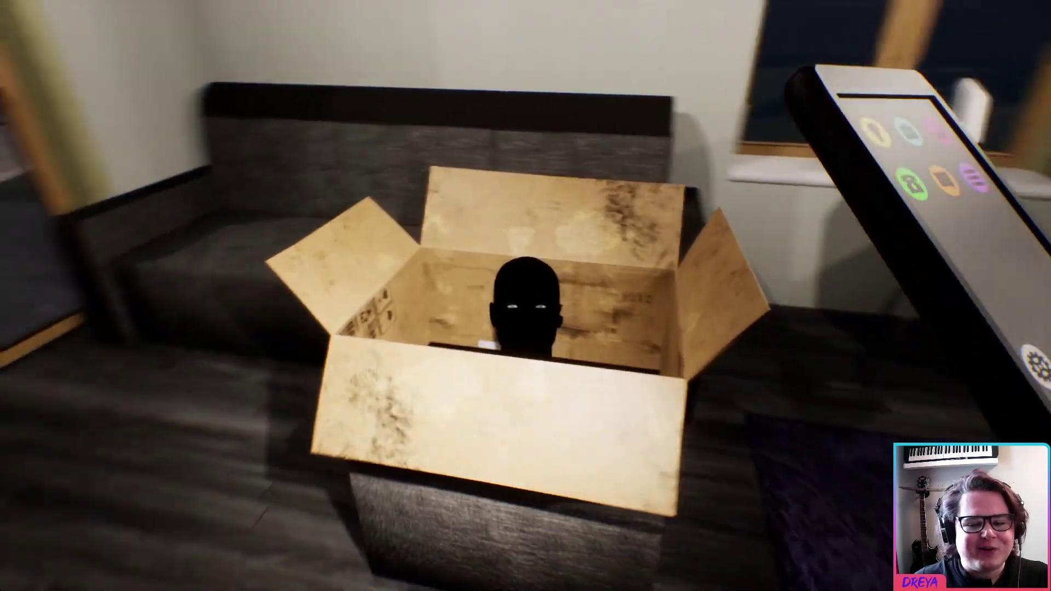
key(a)
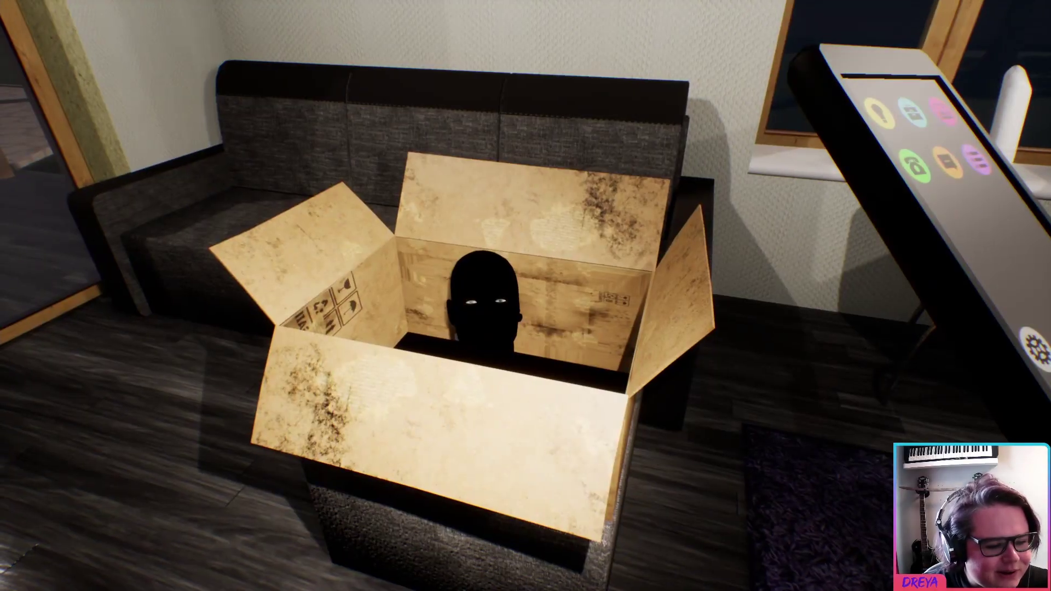
key(w)
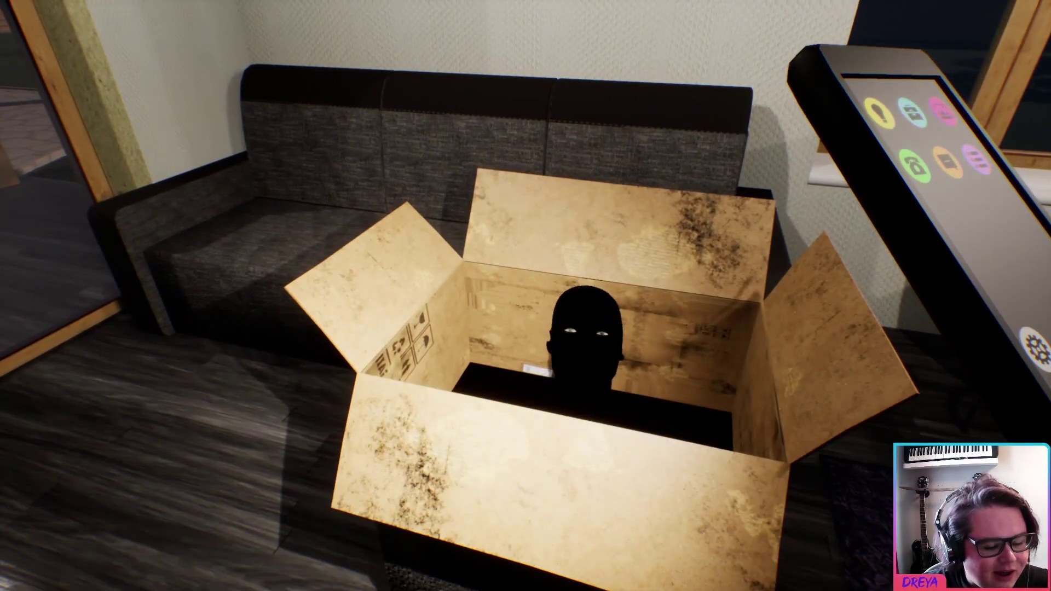
key(s)
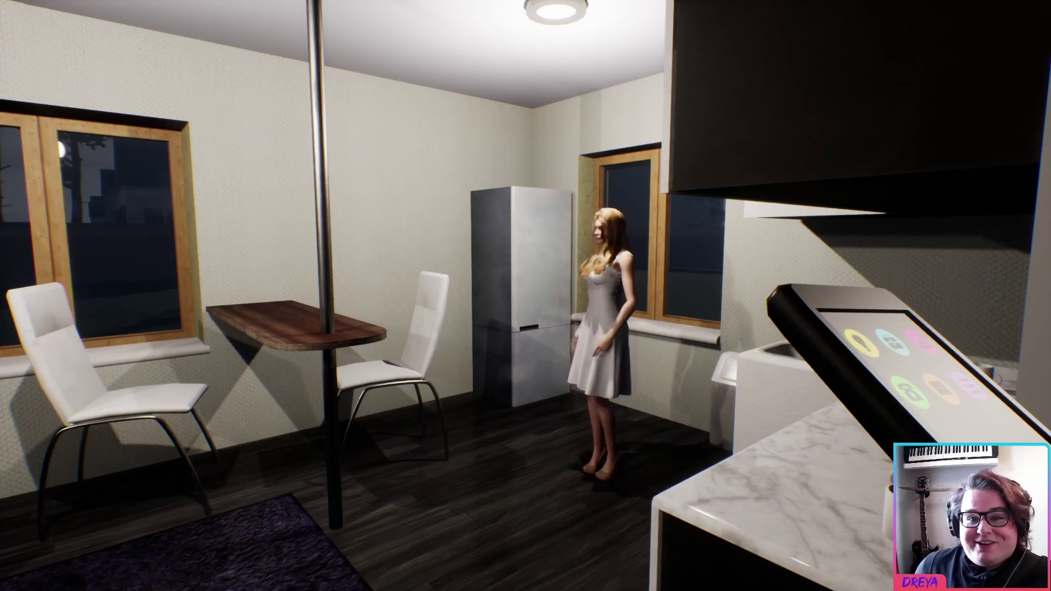
- Turn from the sofa and walk toward the woman by the fridge
drag(525, 296, 247, 295)
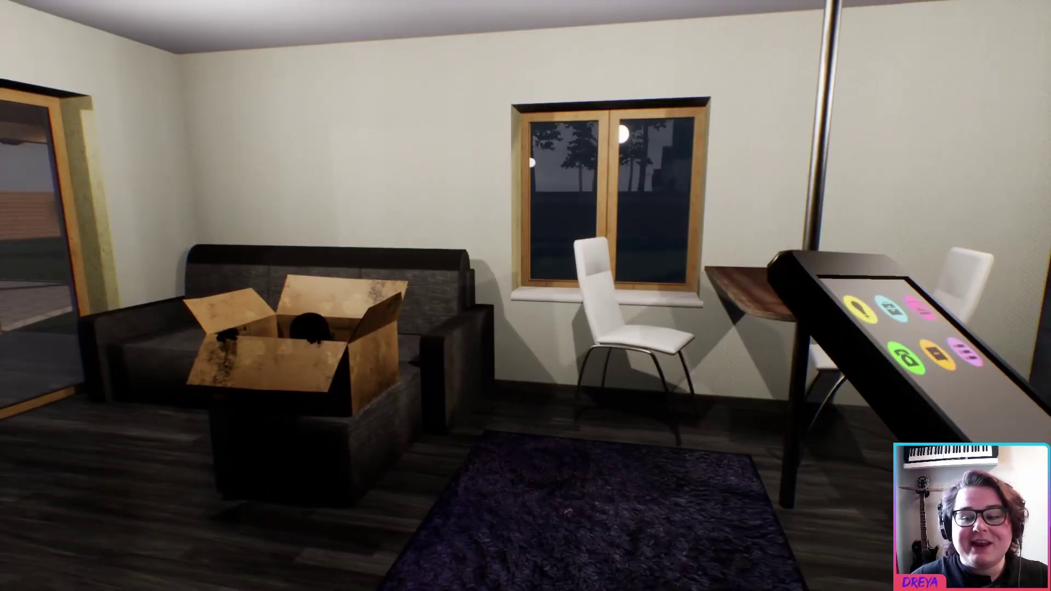
key(w)
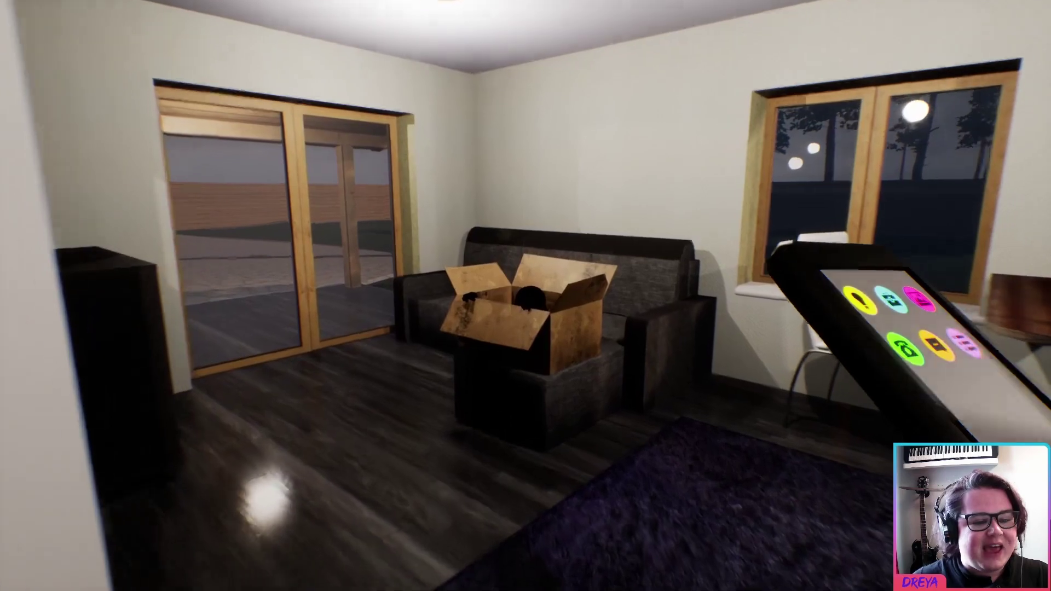
key(w)
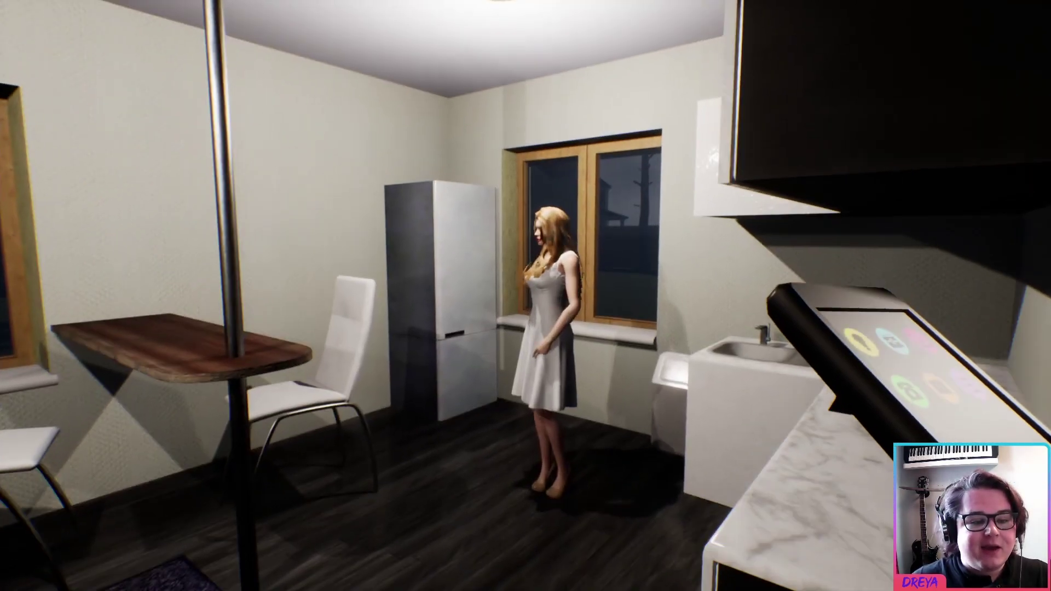
- Walk out across the driveway past the red SUV toward the dark house
key(w)
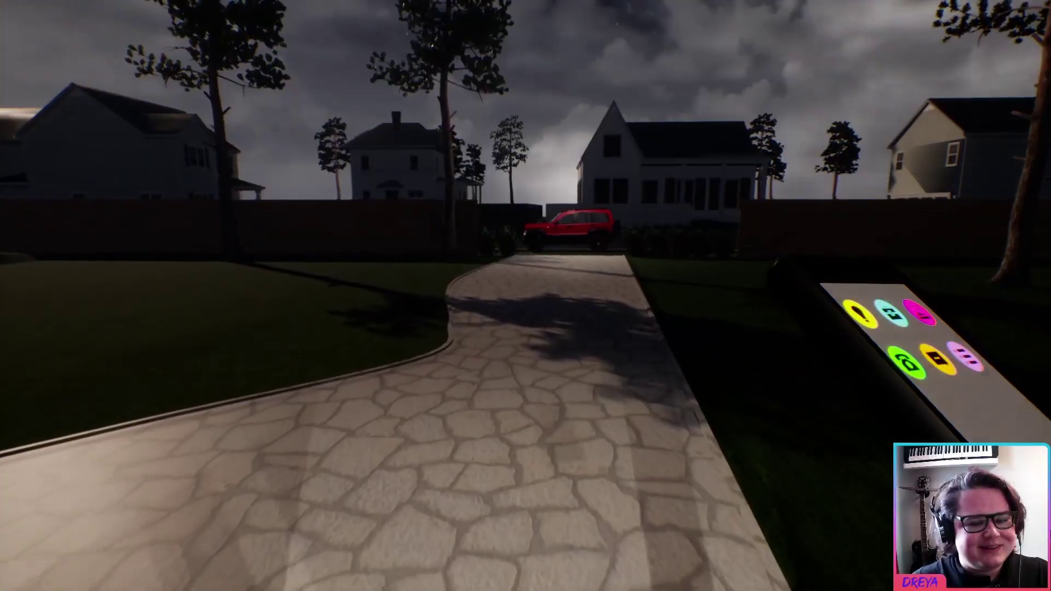
key(w)
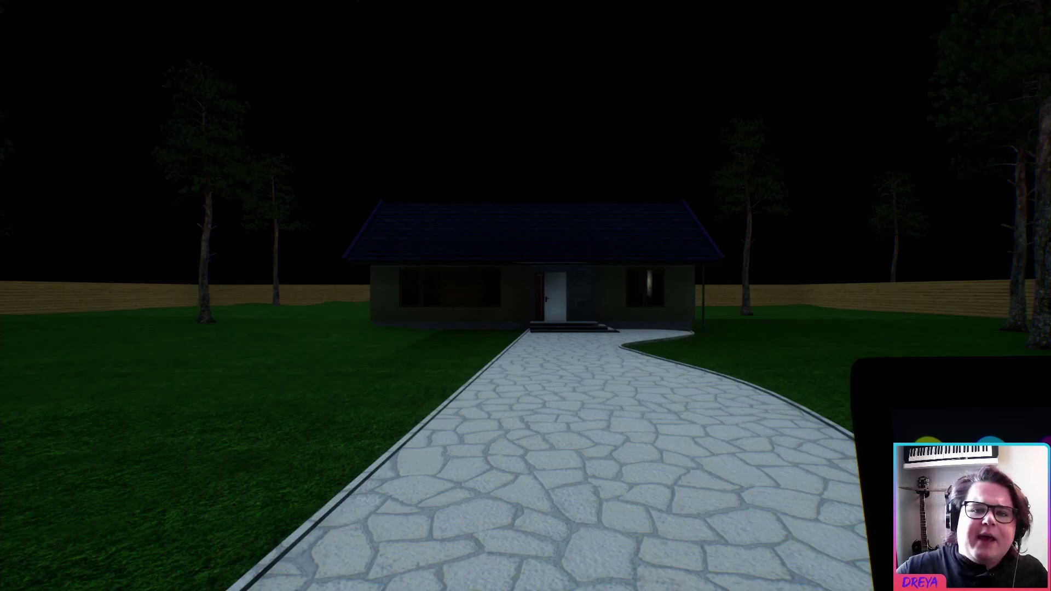
- Follow the stone path, climb the front steps, and step into the dim hallway
key(w)
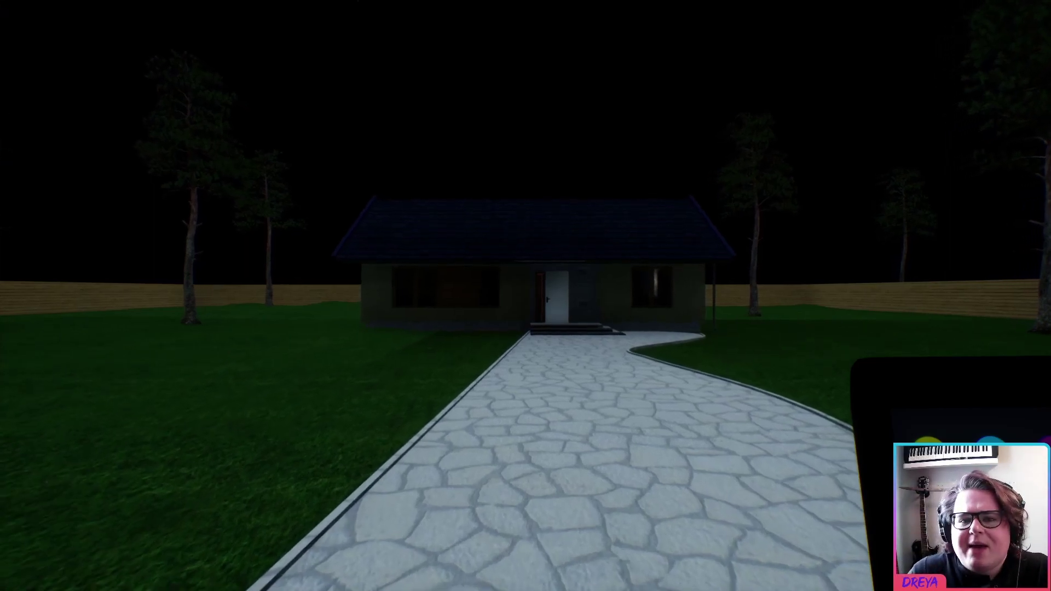
key(w)
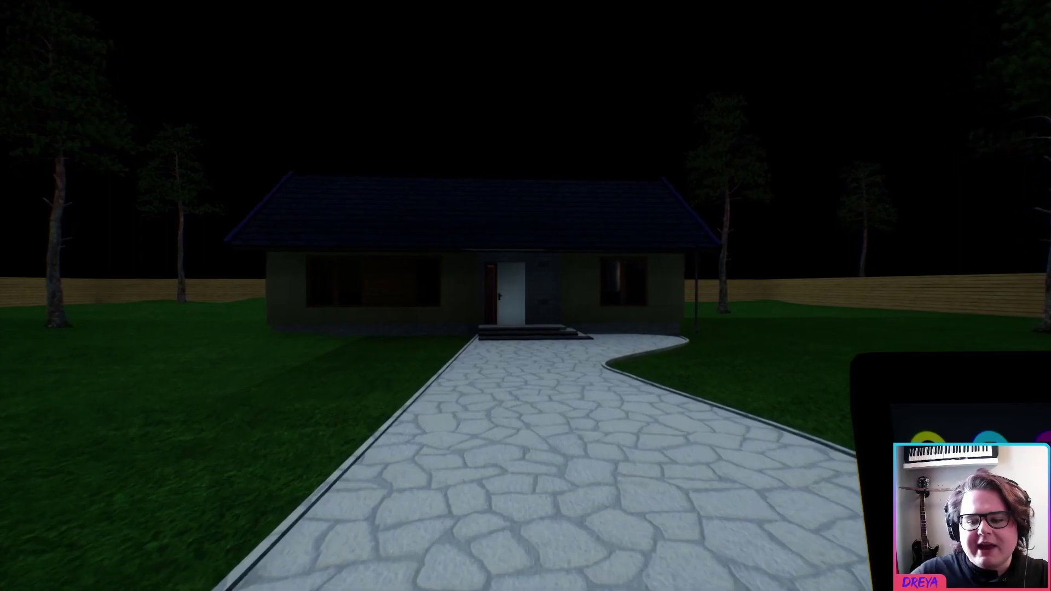
key(w)
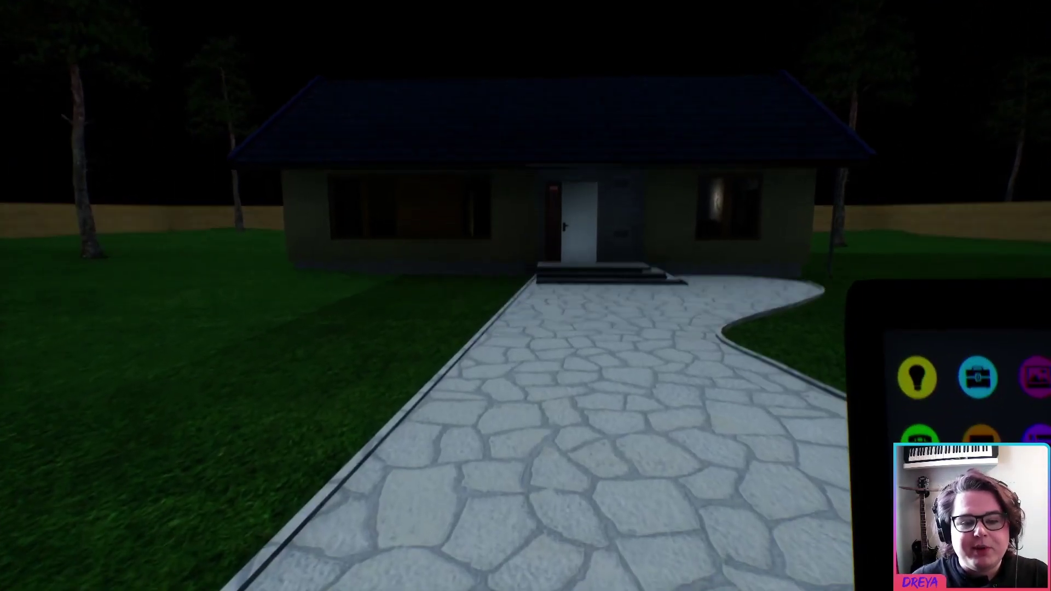
key(w)
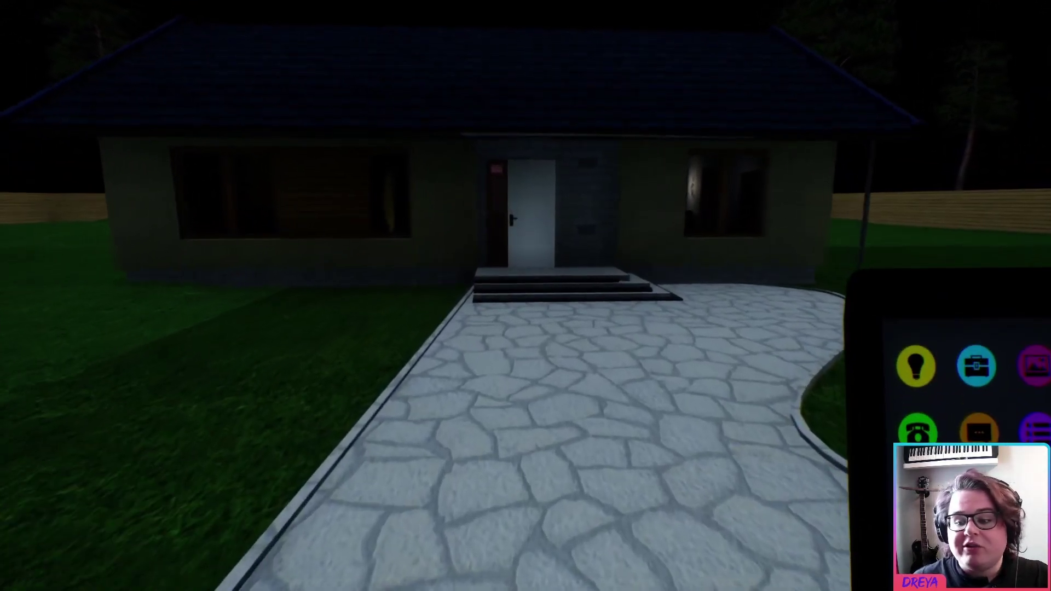
key(w)
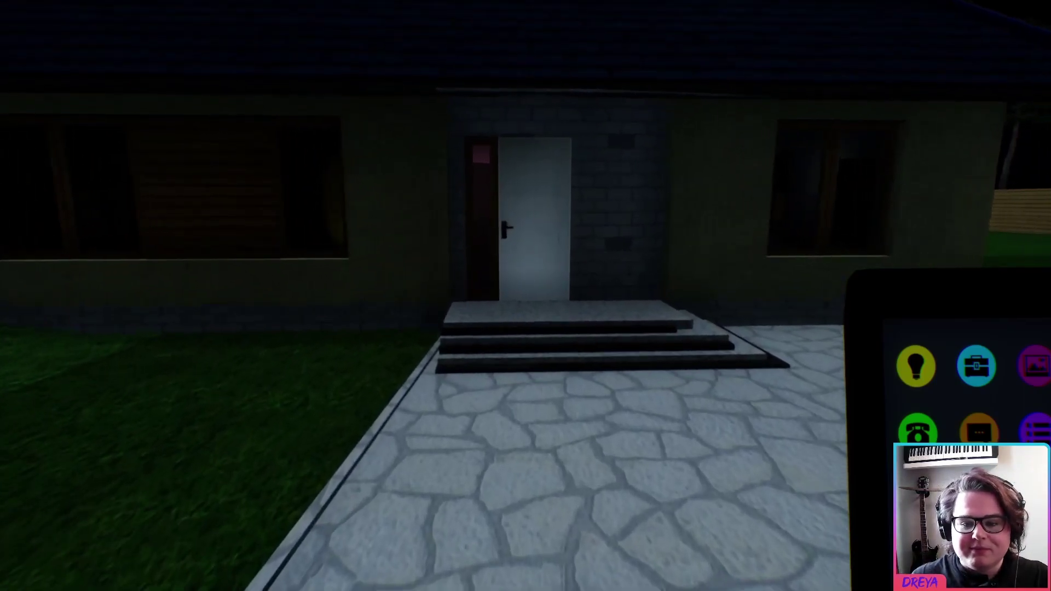
key(w)
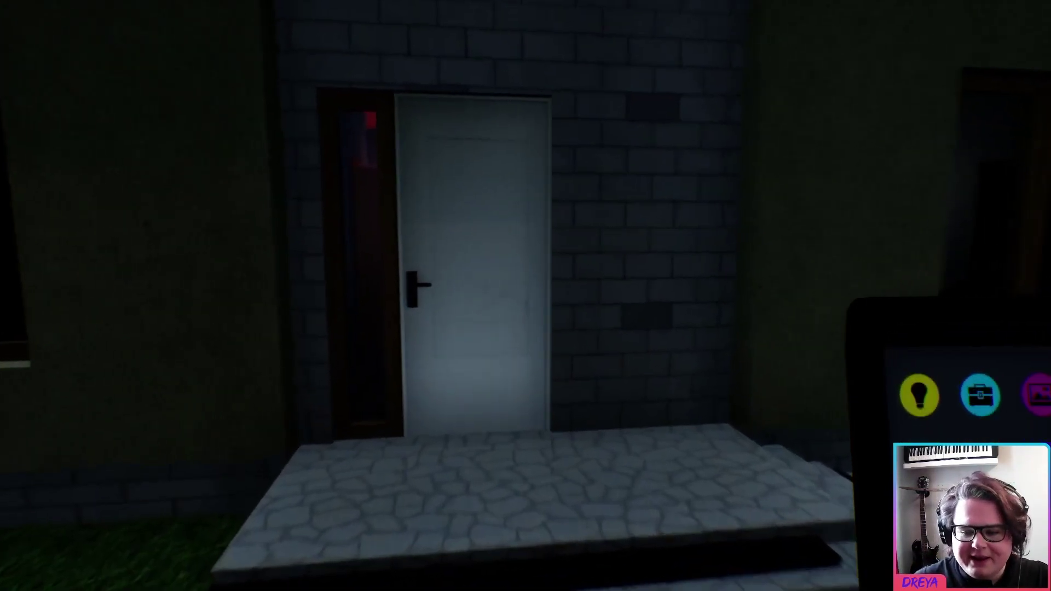
key(w)
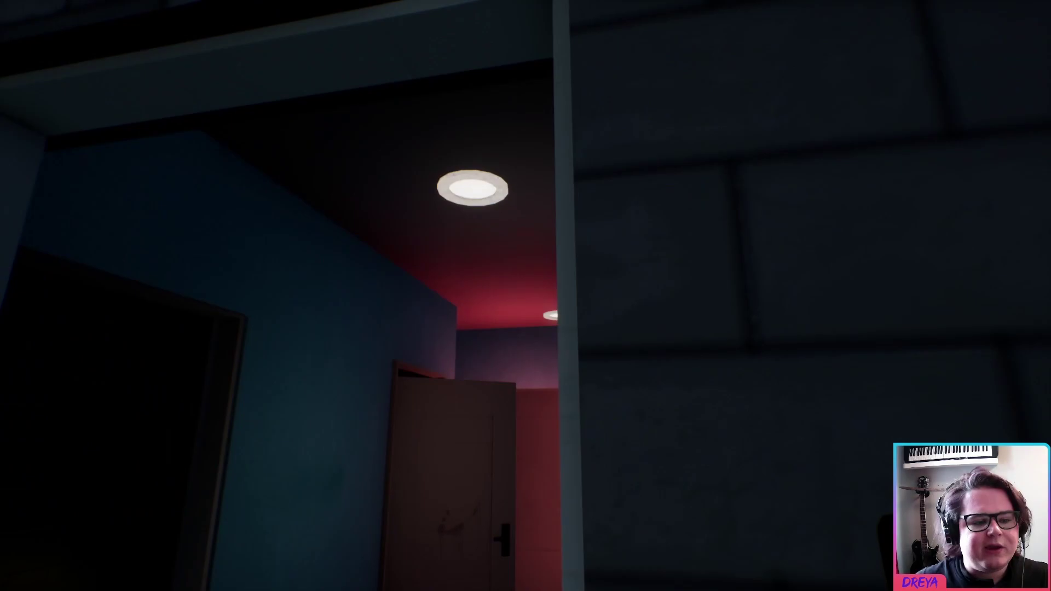
- Cross the red-lit hallway past the bathroom door into the dark living room
key(s)
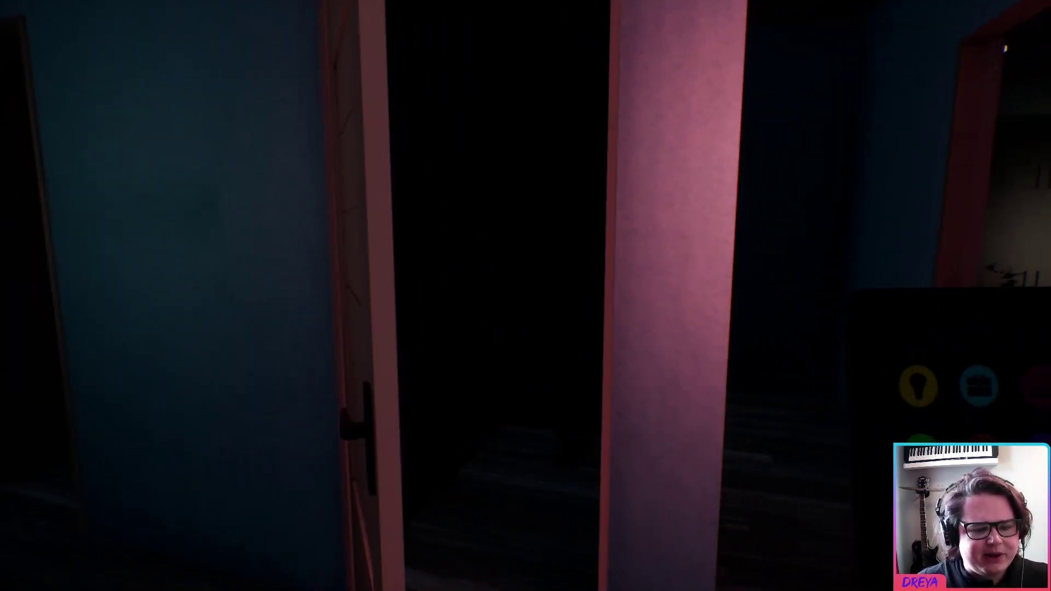
key(w)
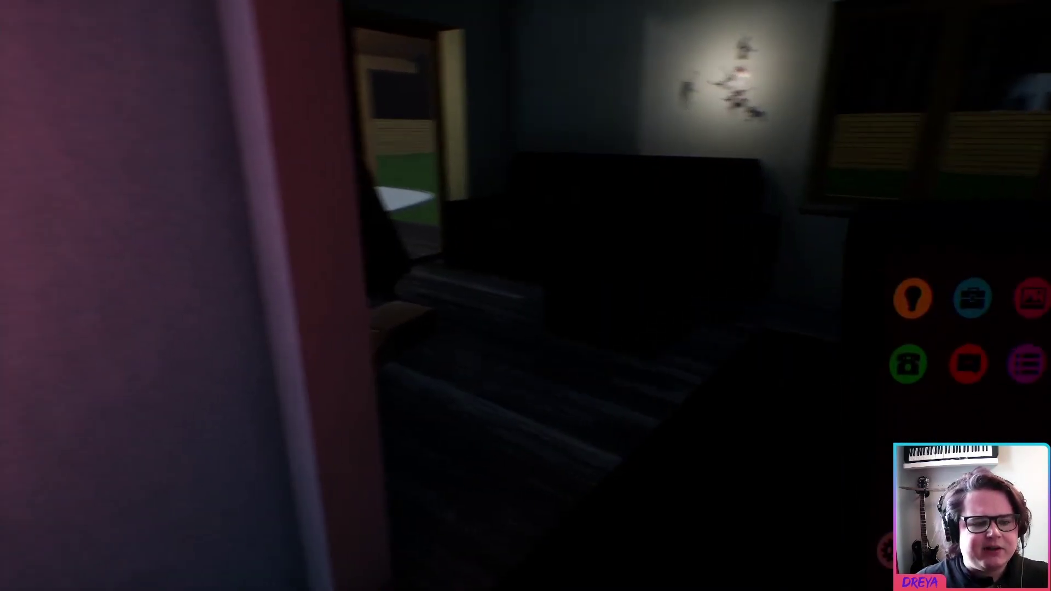
key(w)
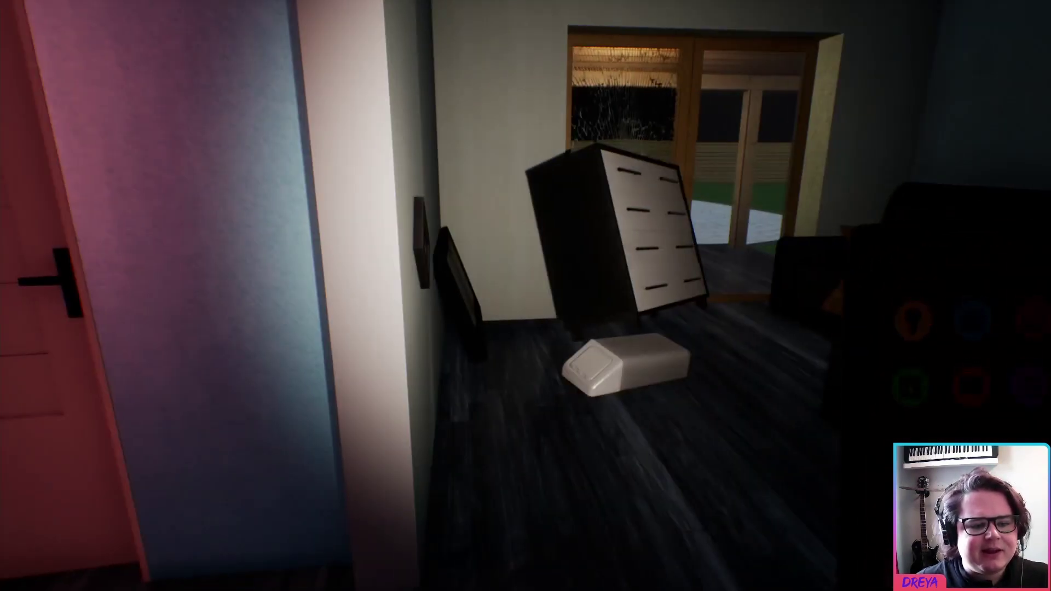
key(w)
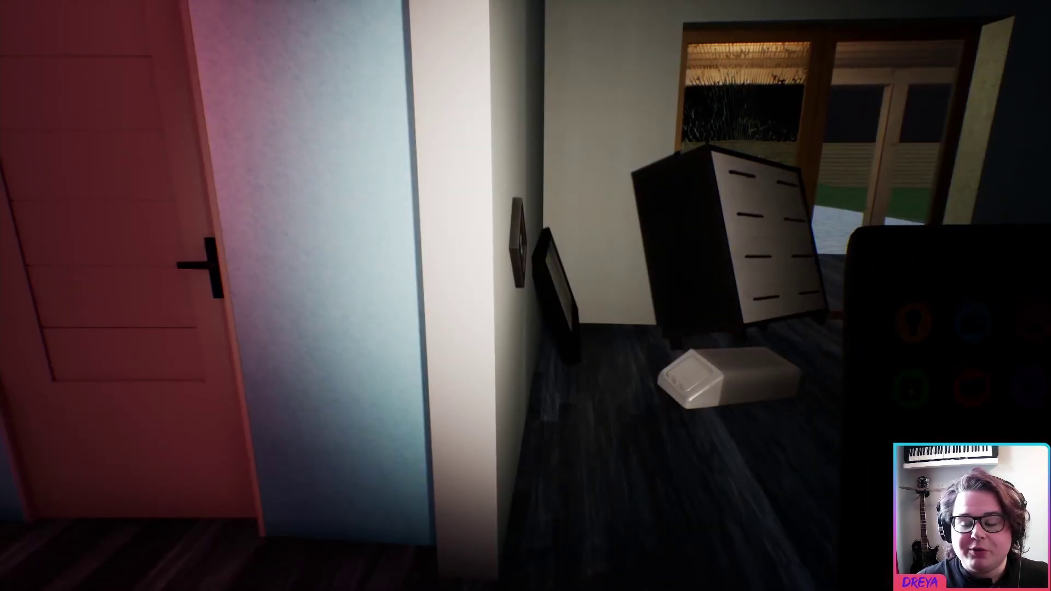